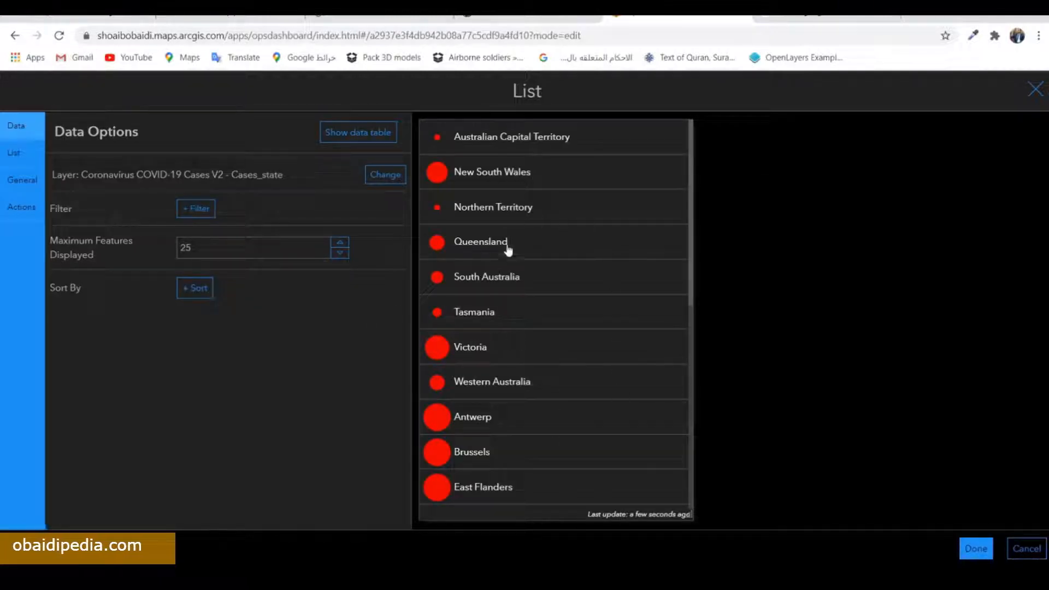
Step: Set the maximum number of features displayed in the list to 100
{"action": "scroll", "coordinate": [490, 312], "scroll_direction": "down", "scroll_amount": 5}
{"action": "scroll", "coordinate": [470, 246], "scroll_direction": "up", "scroll_amount": 5}
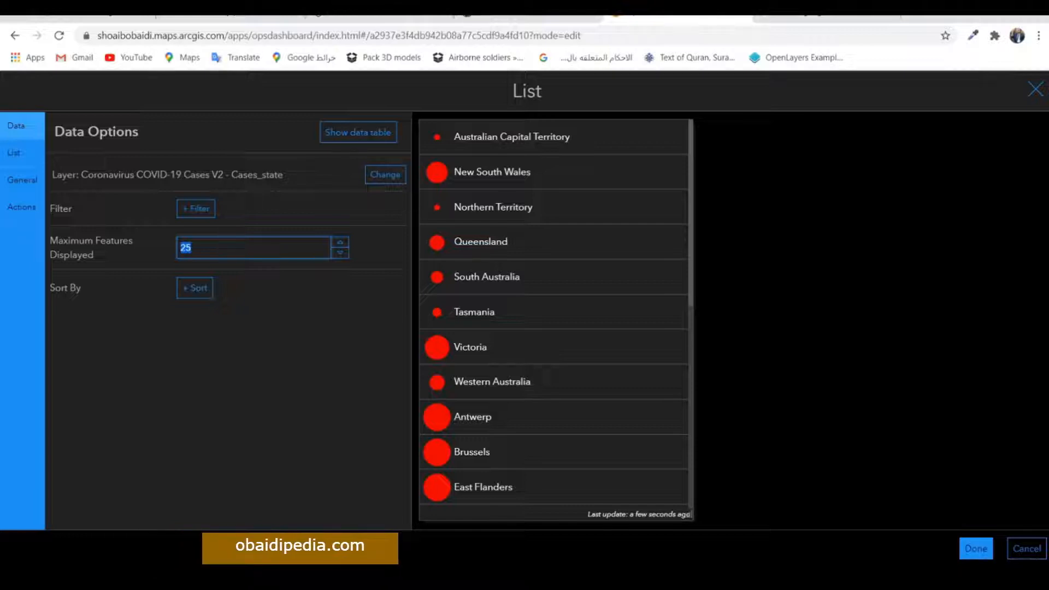
{"action": "type", "text": "100"}
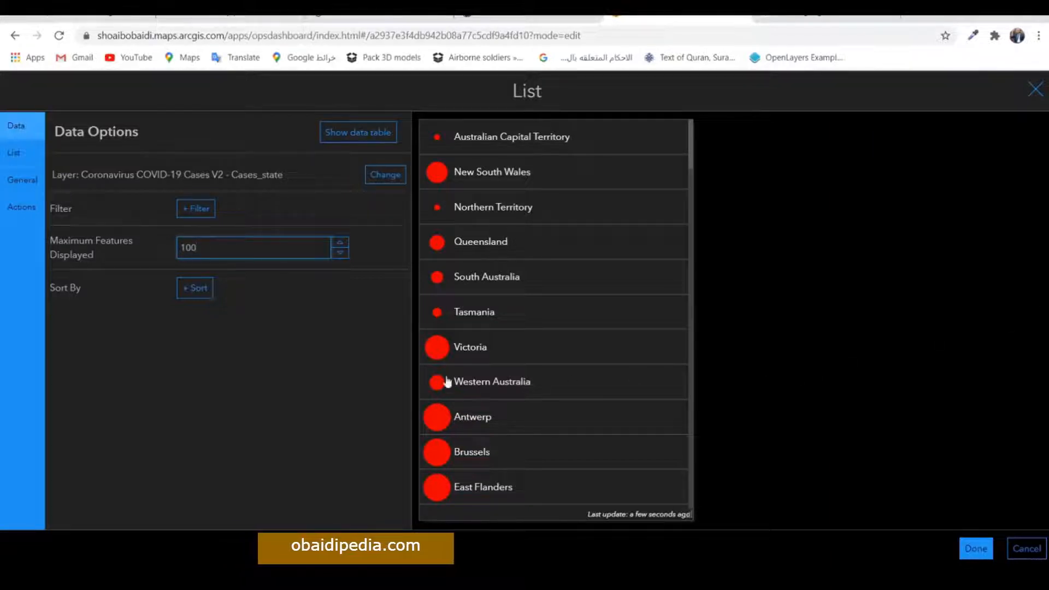
{"action": "left_click", "coordinate": [326, 363]}
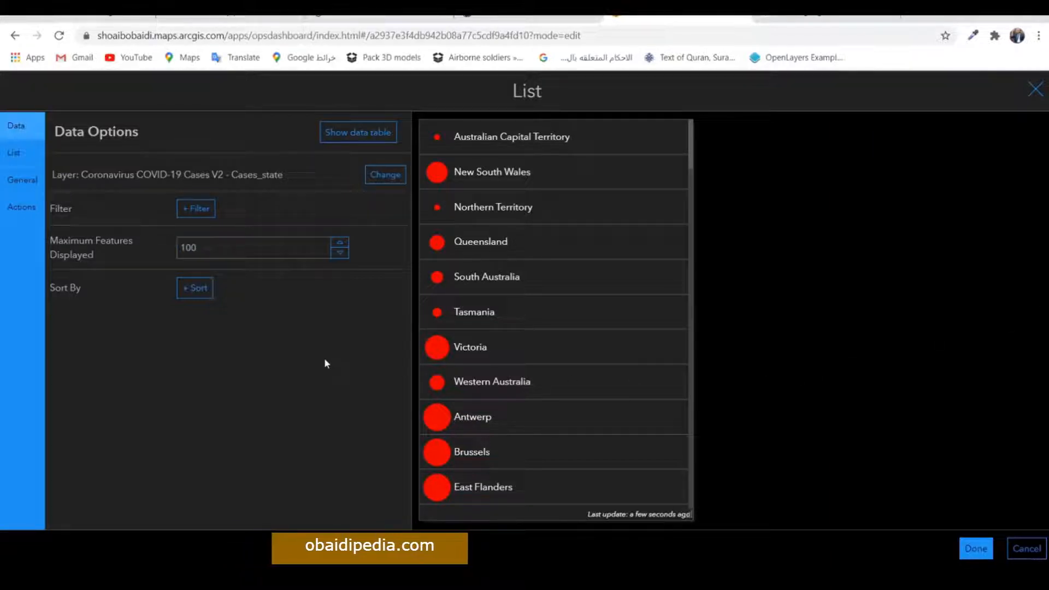
Step: Add the title "Country States" to the list
{"action": "left_click", "coordinate": [22, 180]}
{"action": "left_click", "coordinate": [380, 212]}
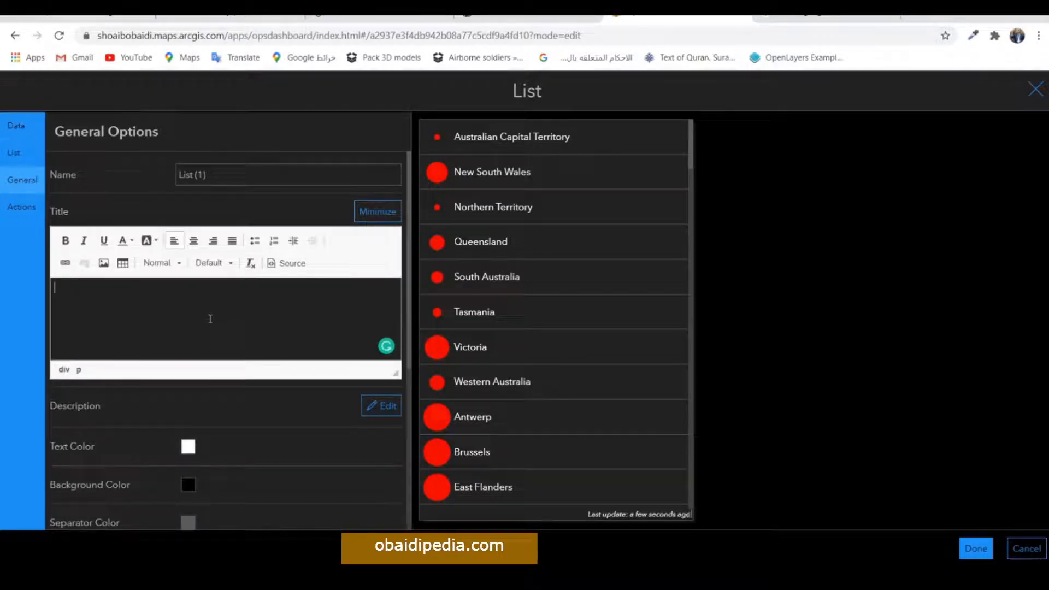
{"action": "type", "text": "Country States"}
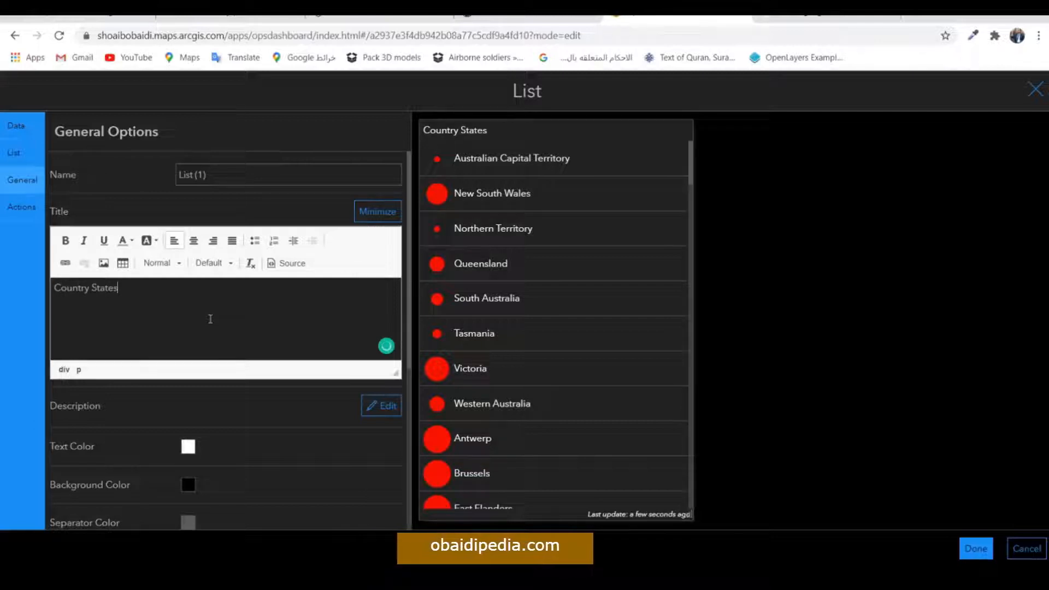
Step: Format the list title as bold, white and centred, apply the settings, and narrow the Country States list beside the map legend
{"action": "key", "text": "ctrl+a"}
{"action": "left_click", "coordinate": [65, 241]}
{"action": "left_click", "coordinate": [124, 242]}
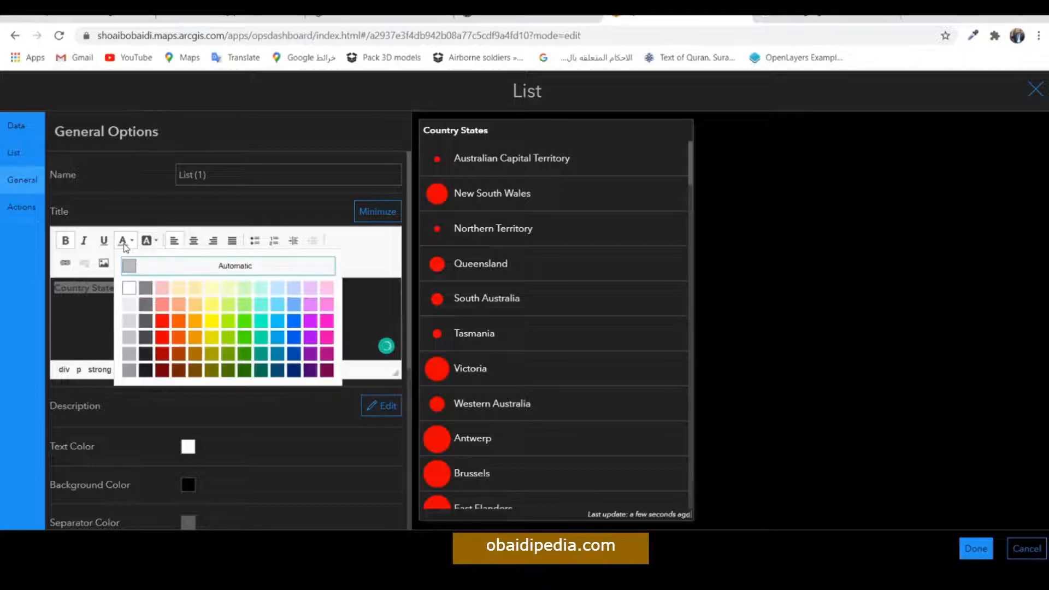
{"action": "left_click", "coordinate": [129, 290]}
{"action": "left_click", "coordinate": [193, 241]}
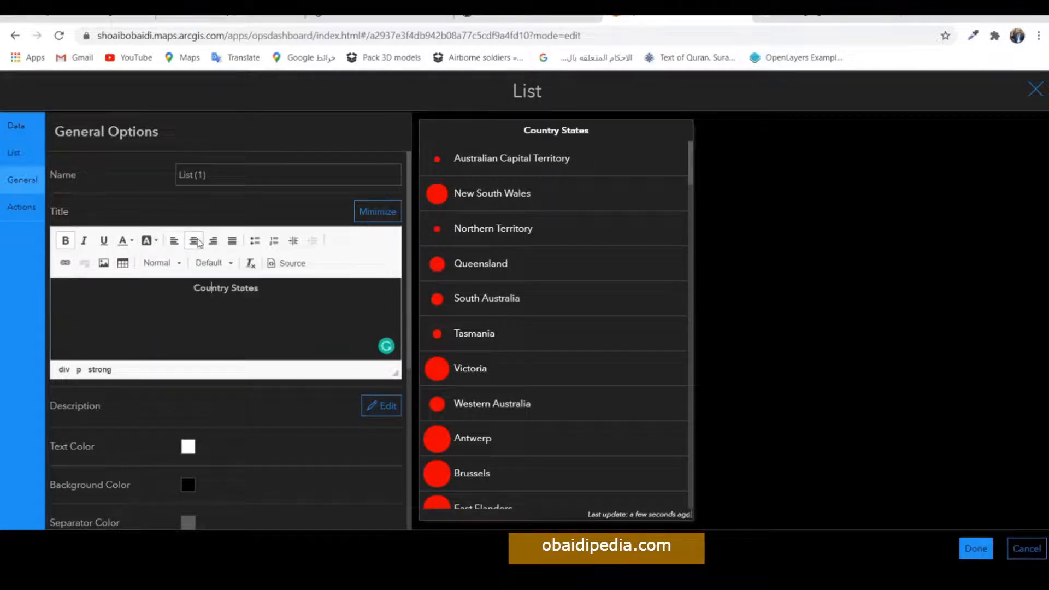
{"action": "left_click", "coordinate": [969, 550]}
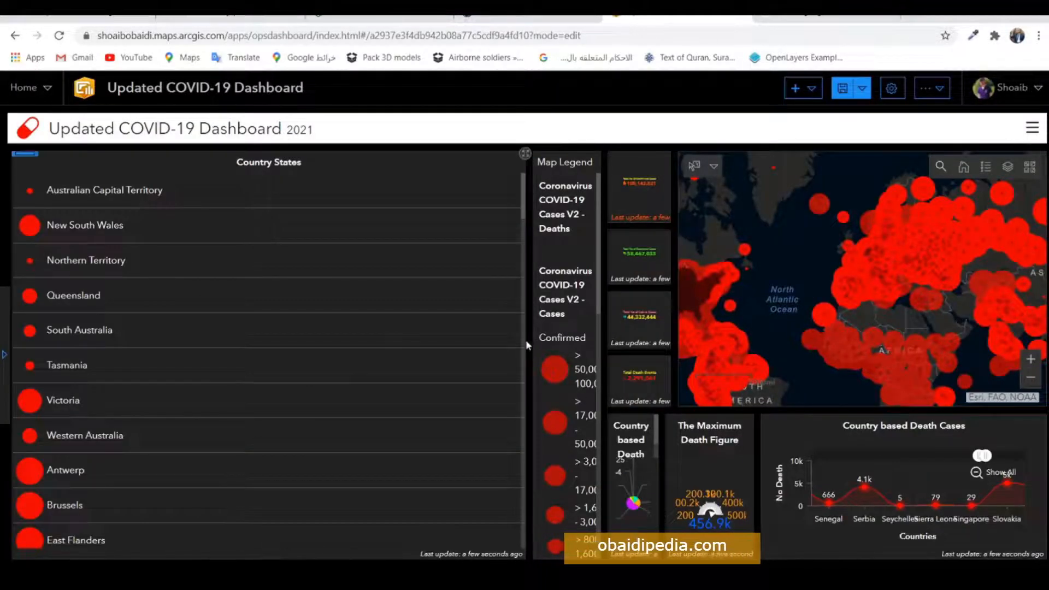
{"action": "left_click_drag", "start_coordinate": [524, 366], "coordinate": [217, 366]}
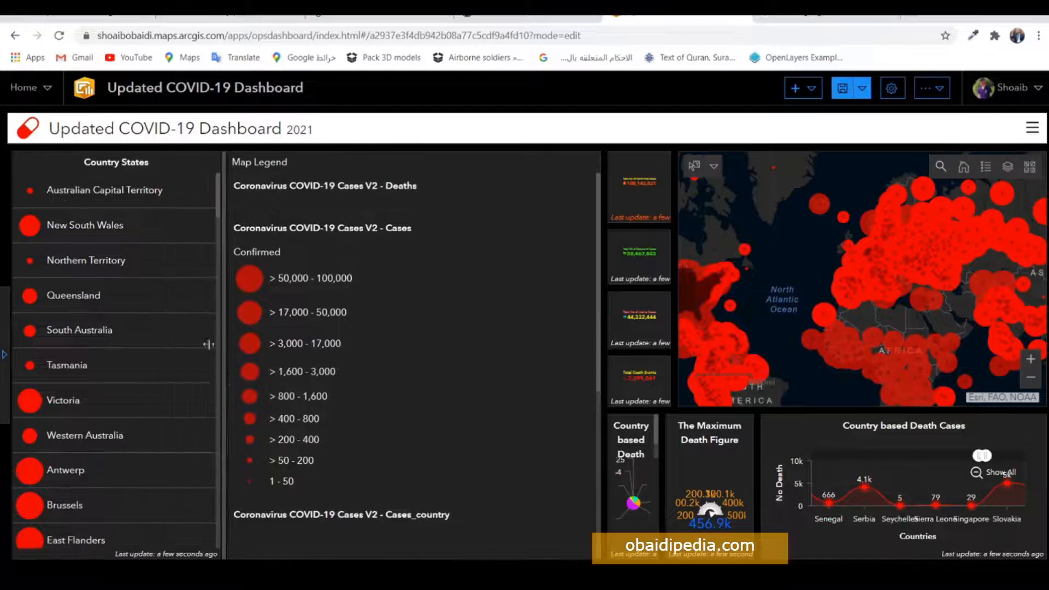
Step: Test several entries in the Country States list and examine whether the map responds to the selection
{"action": "left_click", "coordinate": [117, 188]}
{"action": "left_click", "coordinate": [117, 225]}
{"action": "left_click", "coordinate": [116, 261]}
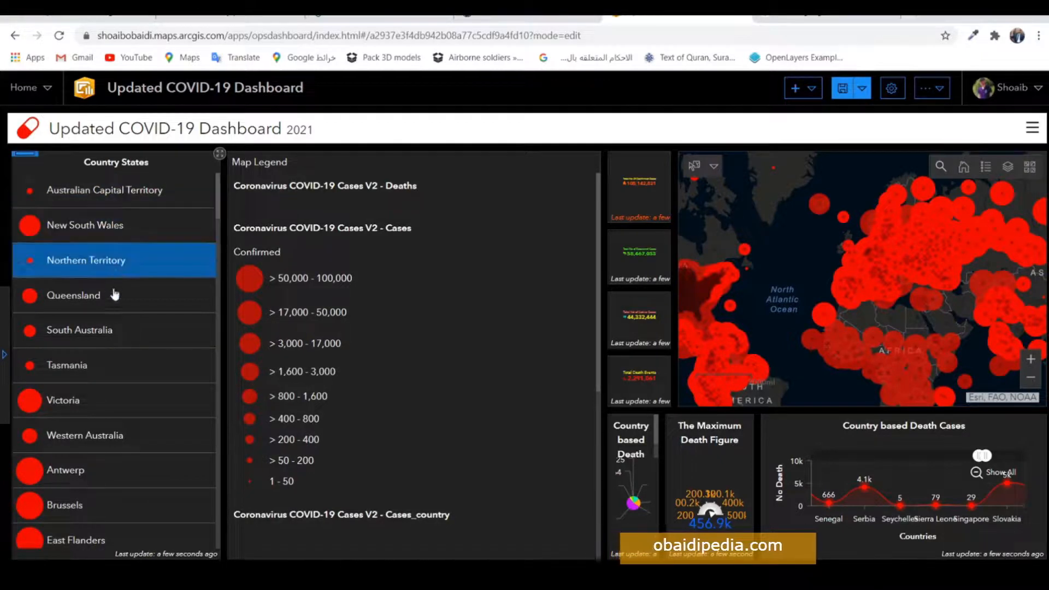
{"action": "left_click", "coordinate": [116, 296]}
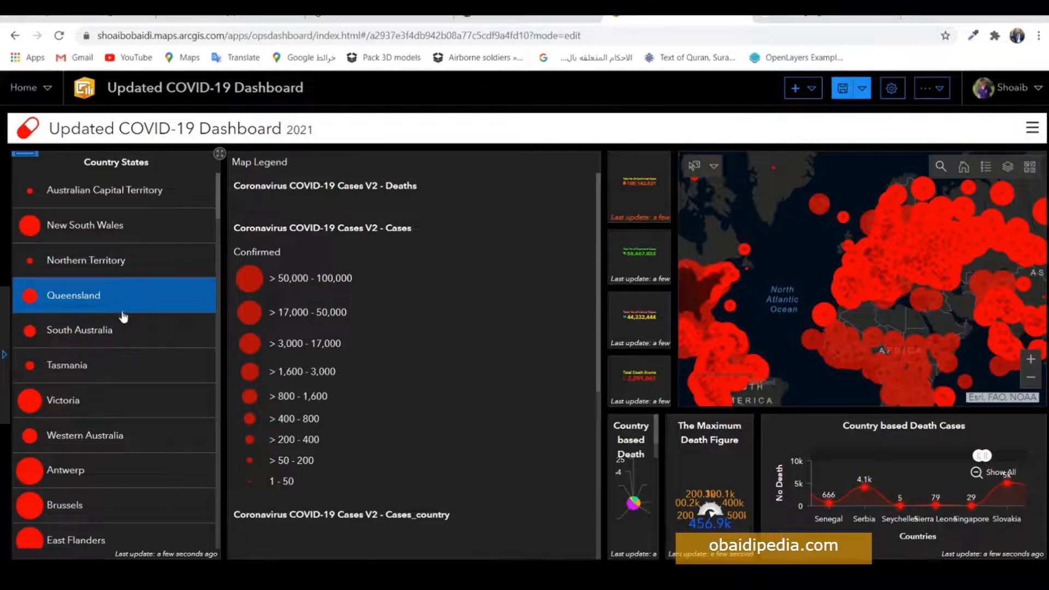
{"action": "scroll", "coordinate": [117, 344], "scroll_direction": "down", "scroll_amount": 10}
{"action": "scroll", "coordinate": [117, 344], "scroll_direction": "up", "scroll_amount": 10}
{"action": "scroll", "coordinate": [79, 346], "scroll_direction": "down", "scroll_amount": 6}
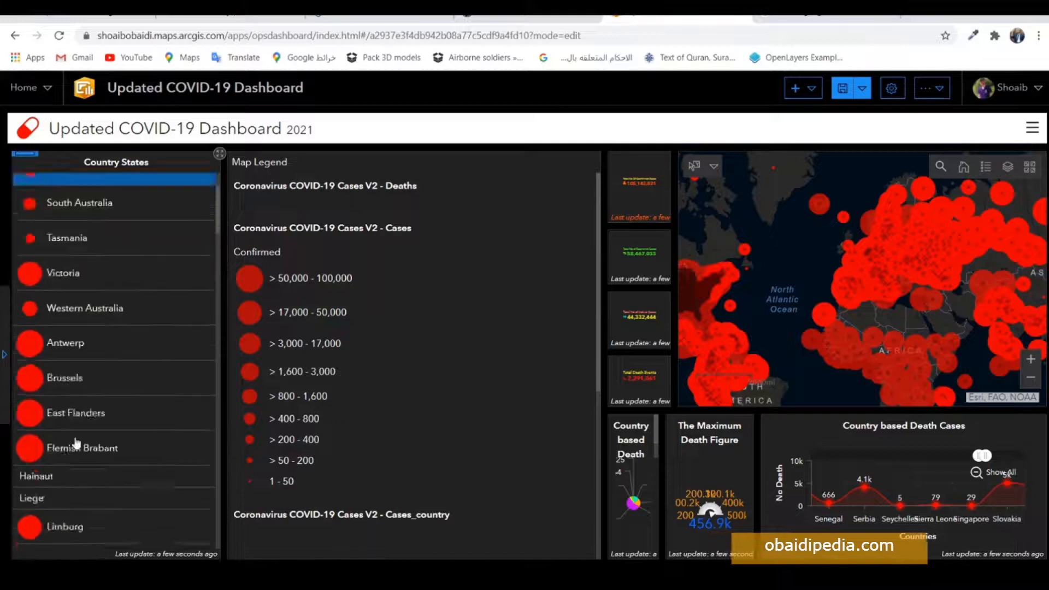
{"action": "left_click", "coordinate": [77, 417]}
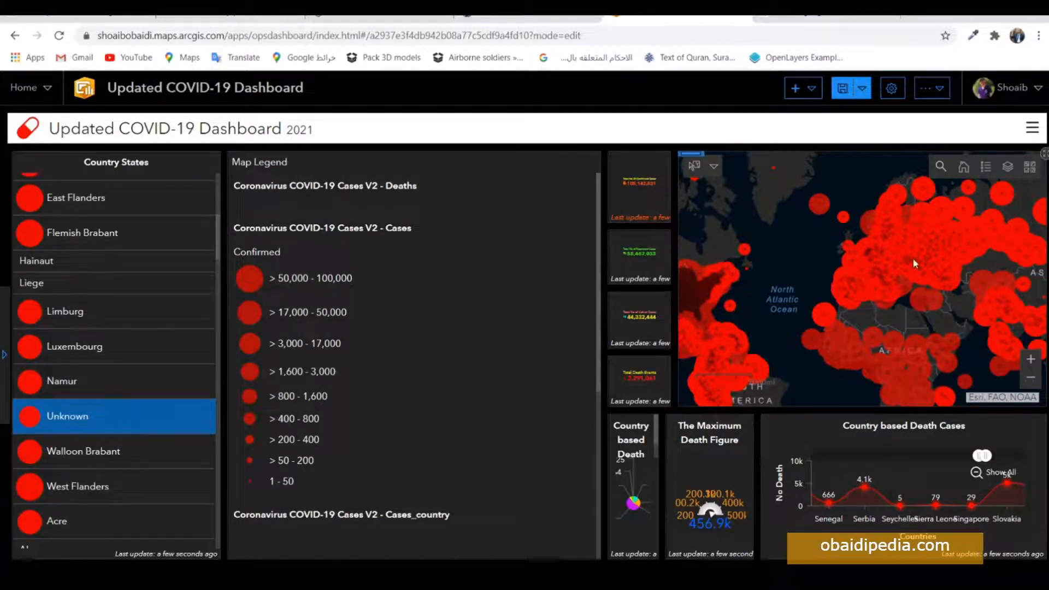
{"action": "left_click_drag", "start_coordinate": [789, 257], "coordinate": [703, 283]}
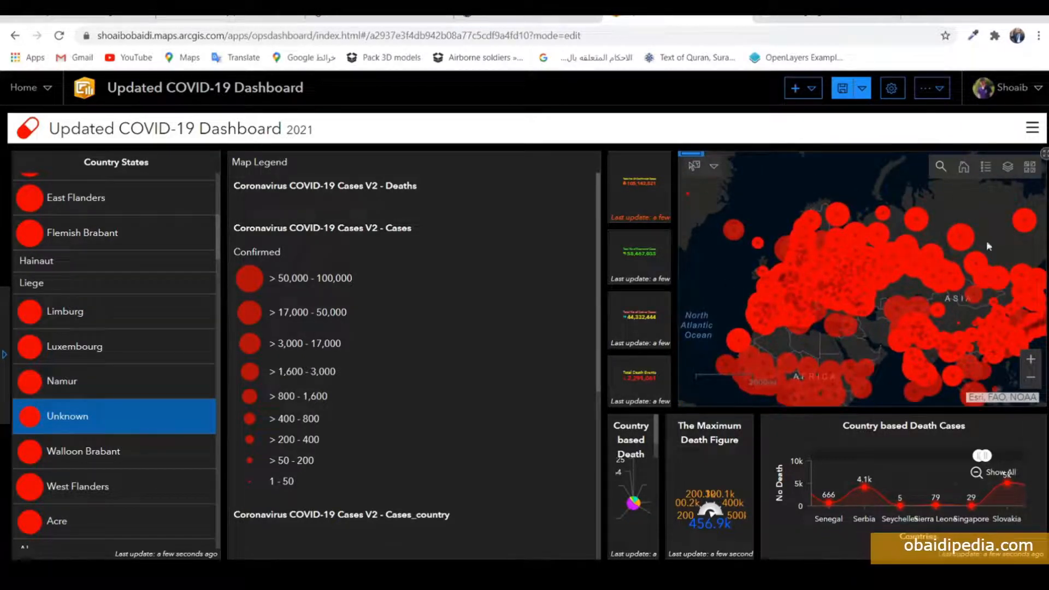
{"action": "left_click_drag", "start_coordinate": [950, 233], "coordinate": [762, 243]}
{"action": "left_click_drag", "start_coordinate": [878, 261], "coordinate": [971, 232]}
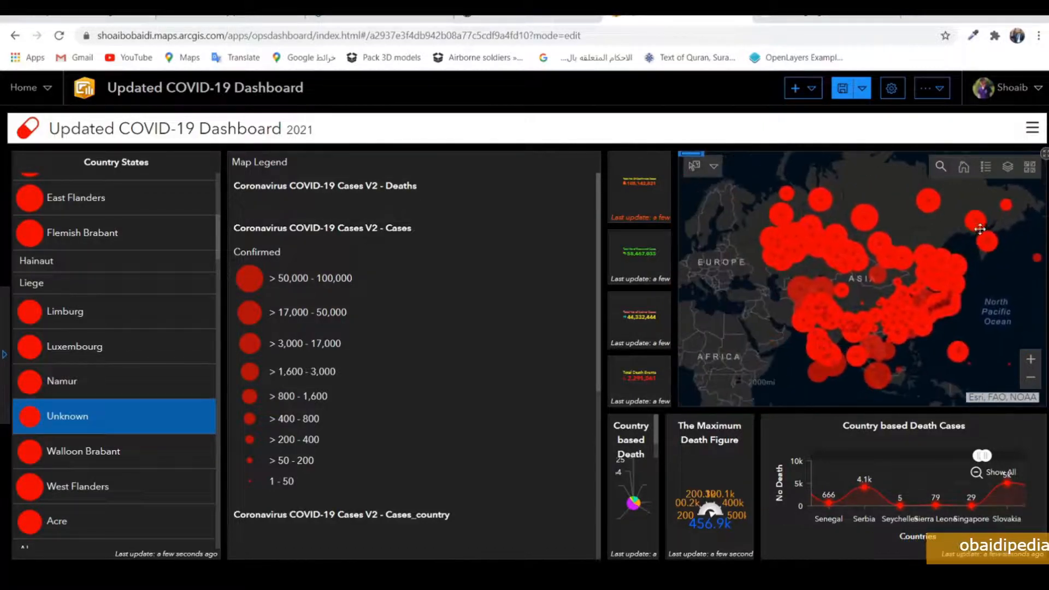
{"action": "left_click", "coordinate": [90, 386]}
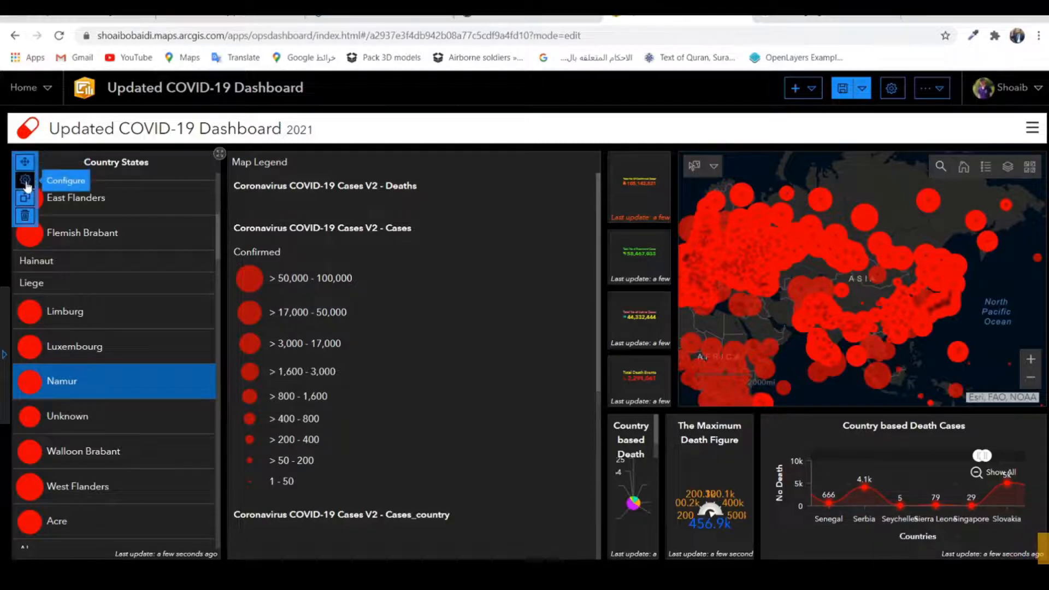
Step: Configure the Country States list with a Filter action on selection change, targeting the Coronavirus COVID-19 Cases V2 - Cases_state layer
{"action": "left_click", "coordinate": [25, 182]}
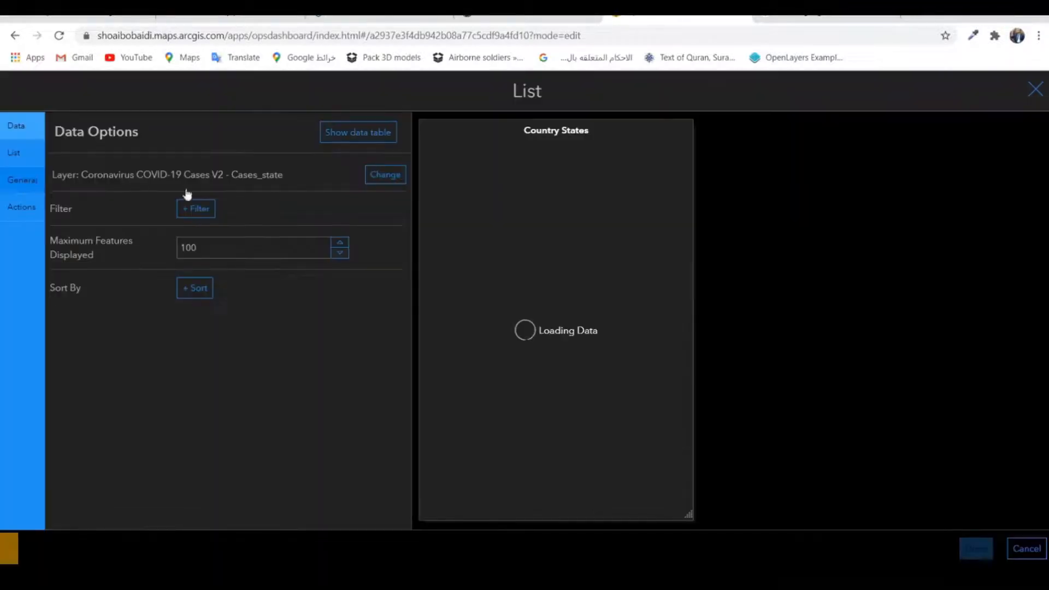
{"action": "left_click", "coordinate": [14, 210]}
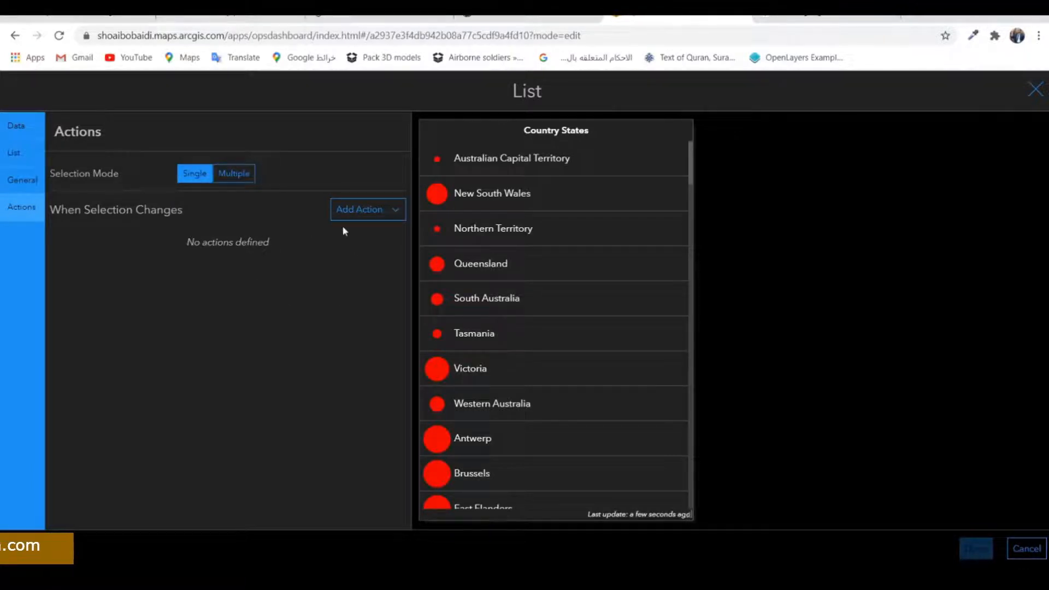
{"action": "left_click", "coordinate": [369, 215]}
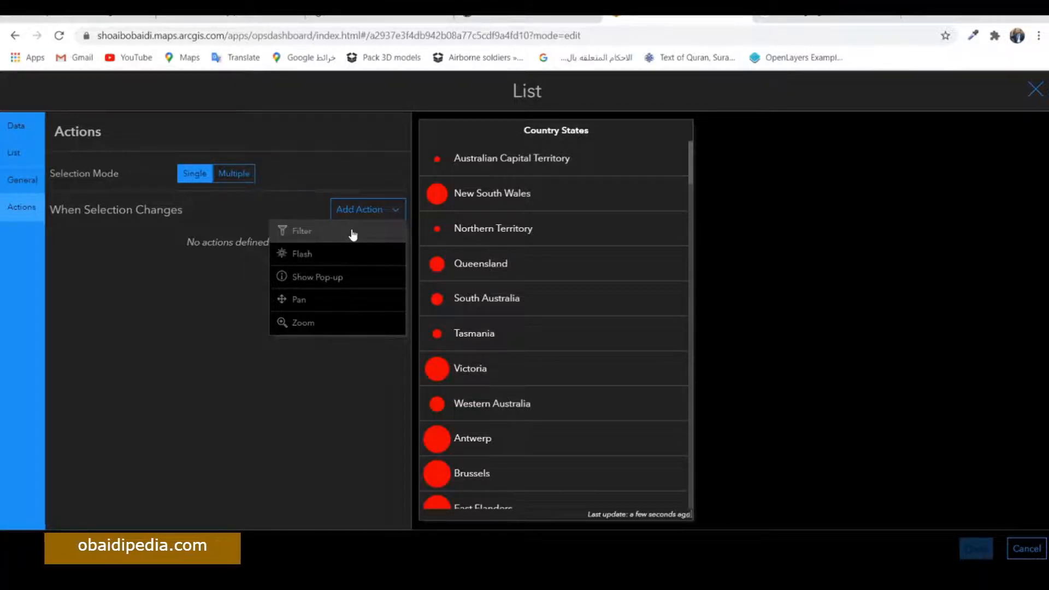
{"action": "left_click", "coordinate": [353, 232]}
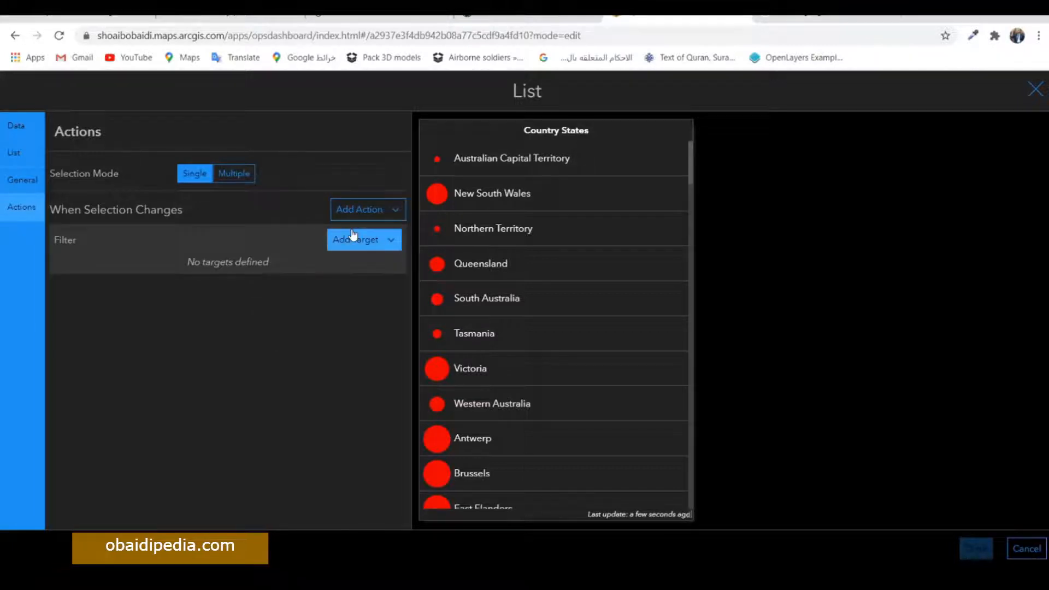
{"action": "left_click", "coordinate": [357, 242]}
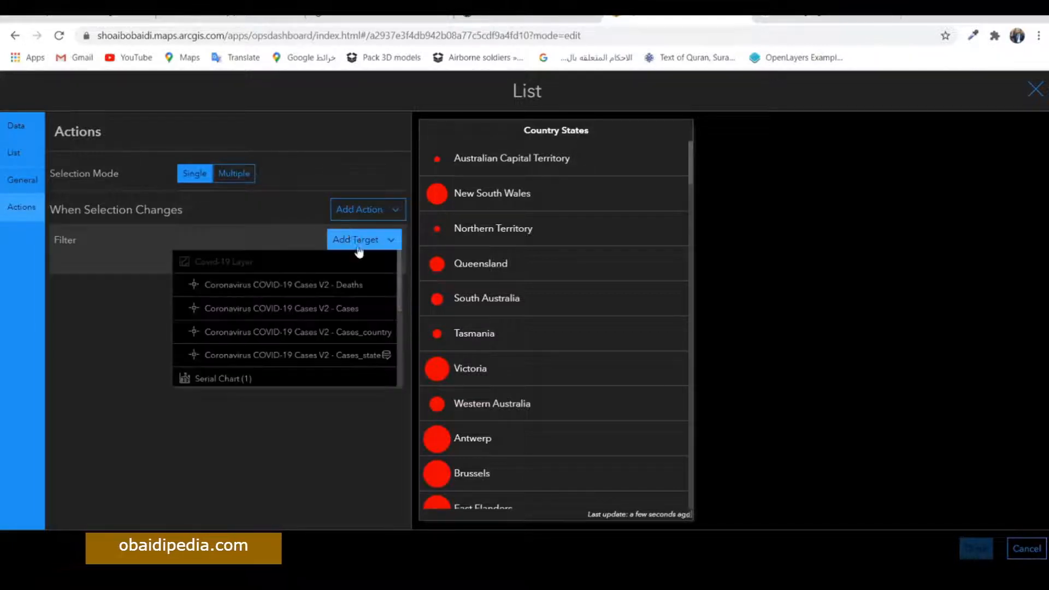
{"action": "left_click", "coordinate": [351, 358]}
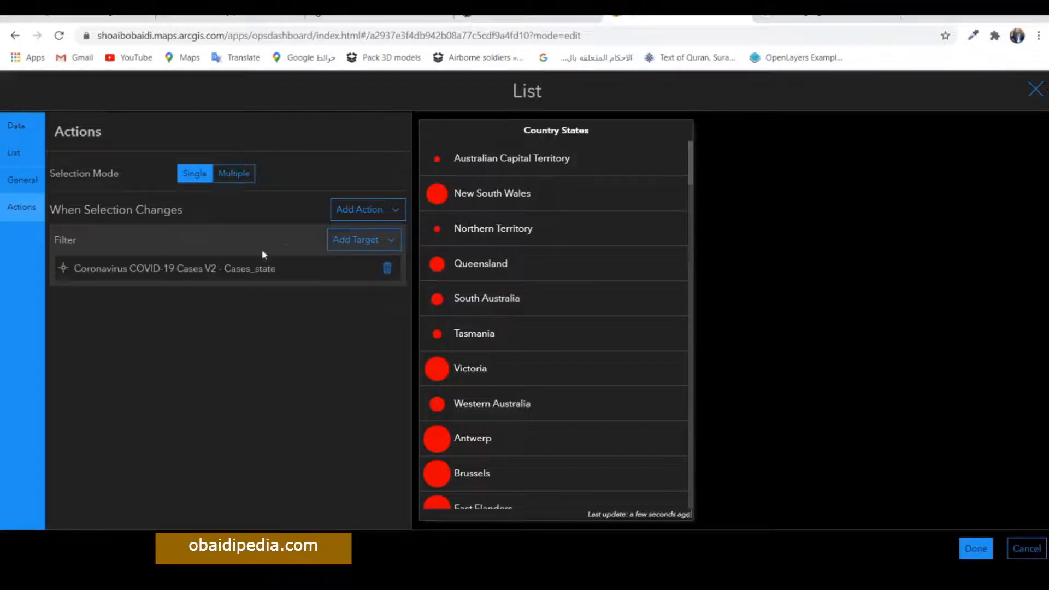
Step: Add Flash and Show Pop-up actions to the list, both targeting the Covid-19 Layer map
{"action": "left_click", "coordinate": [365, 212]}
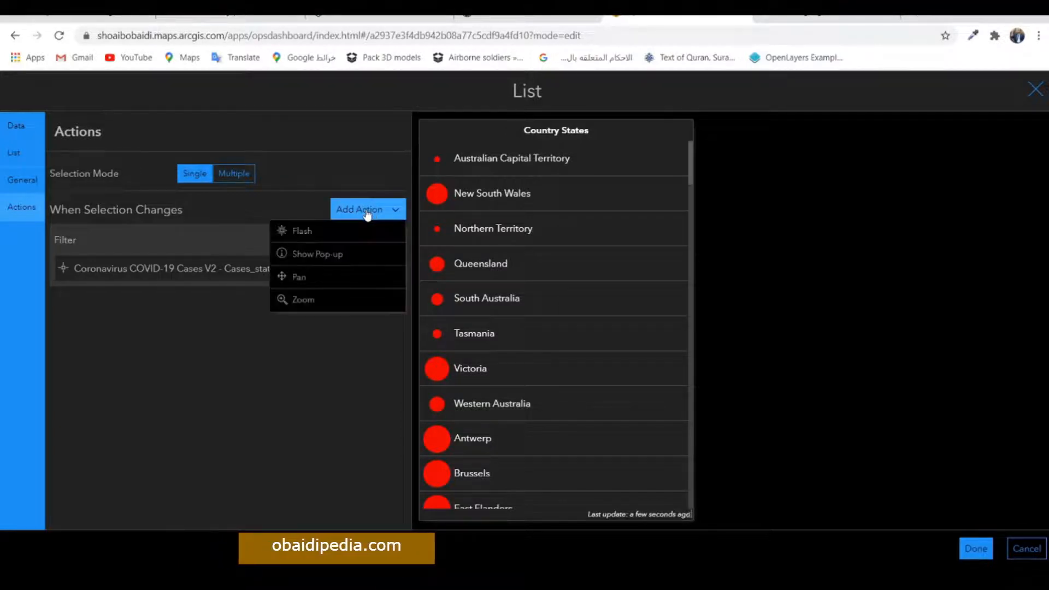
{"action": "left_click", "coordinate": [344, 235]}
{"action": "left_click", "coordinate": [358, 320]}
{"action": "left_click", "coordinate": [340, 331]}
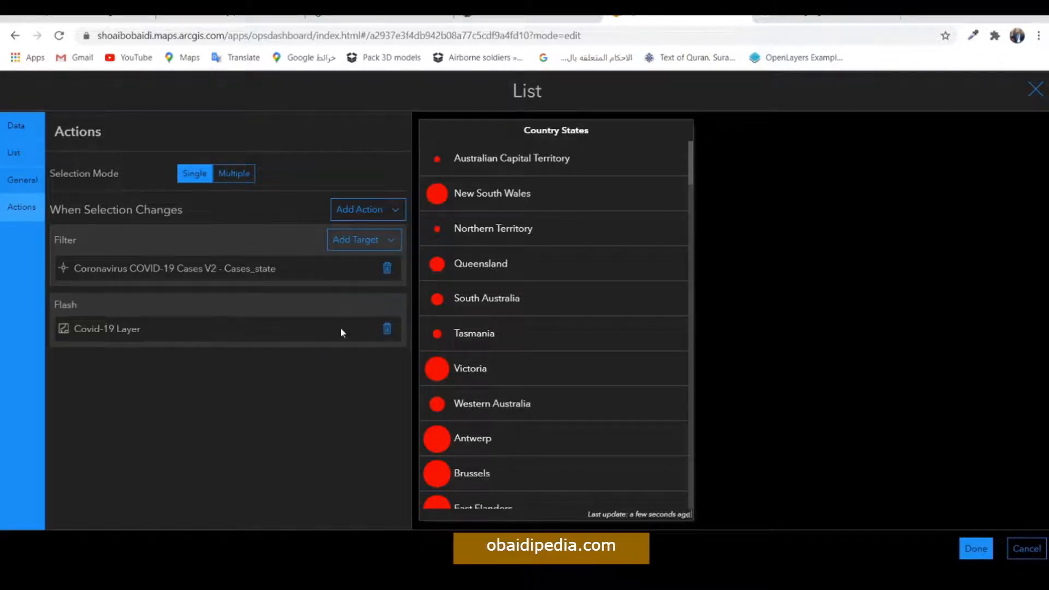
{"action": "left_click", "coordinate": [363, 210]}
{"action": "left_click", "coordinate": [366, 232]}
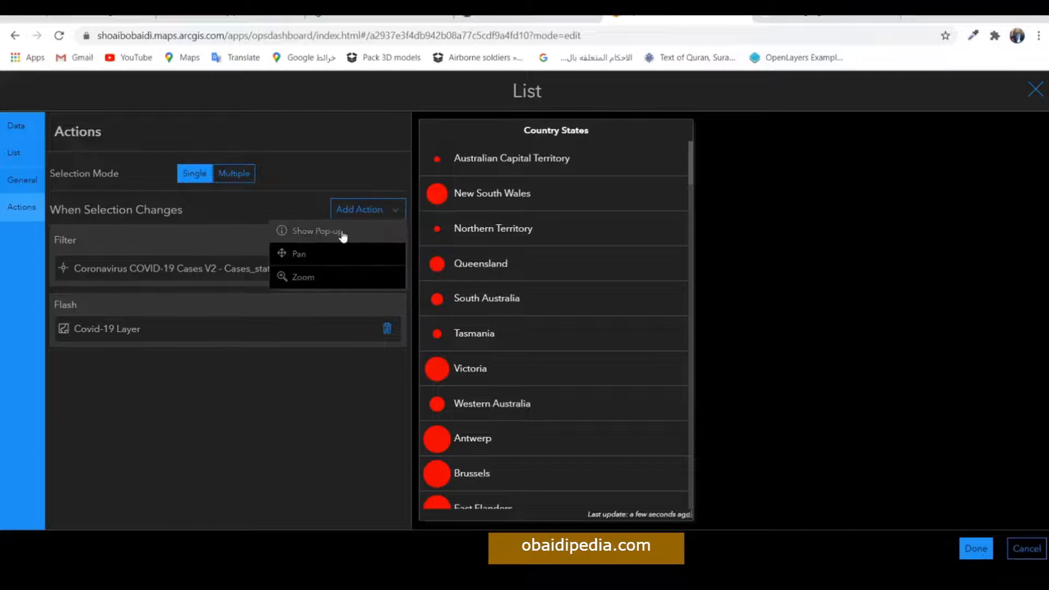
Step: Add Pan and Zoom actions targeting the Covid-19 Layer map and apply the list configuration
{"action": "left_click", "coordinate": [361, 209]}
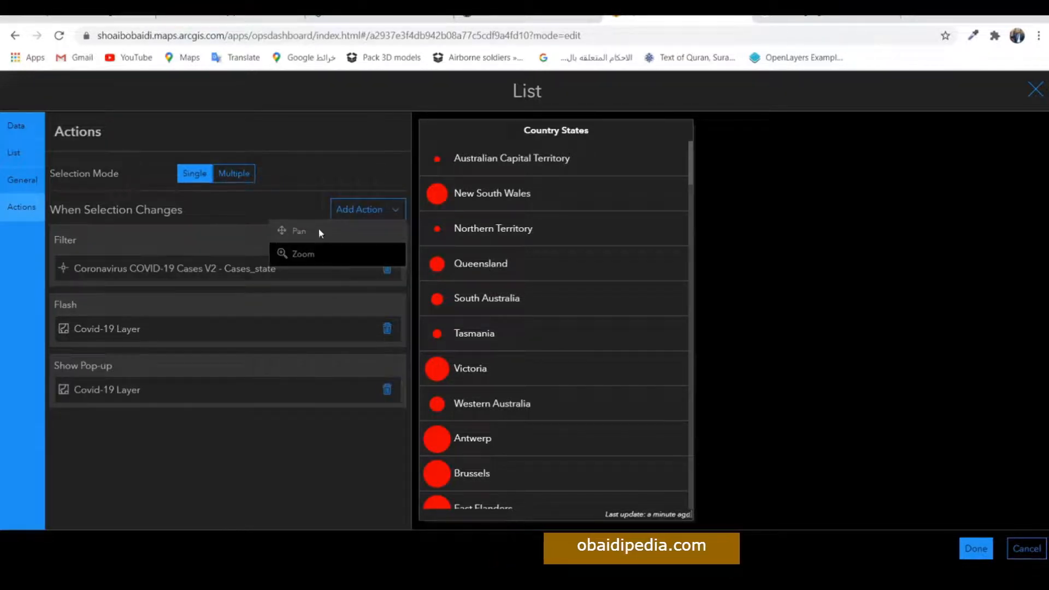
{"action": "left_click", "coordinate": [320, 232]}
{"action": "left_click", "coordinate": [361, 210]}
{"action": "left_click", "coordinate": [332, 232]}
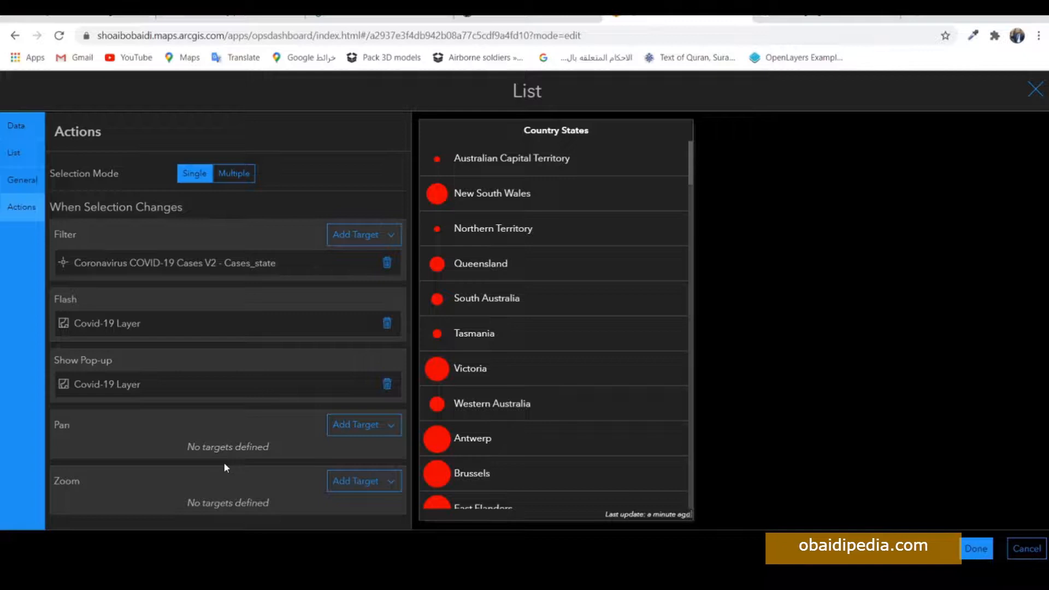
{"action": "left_click", "coordinate": [343, 427]}
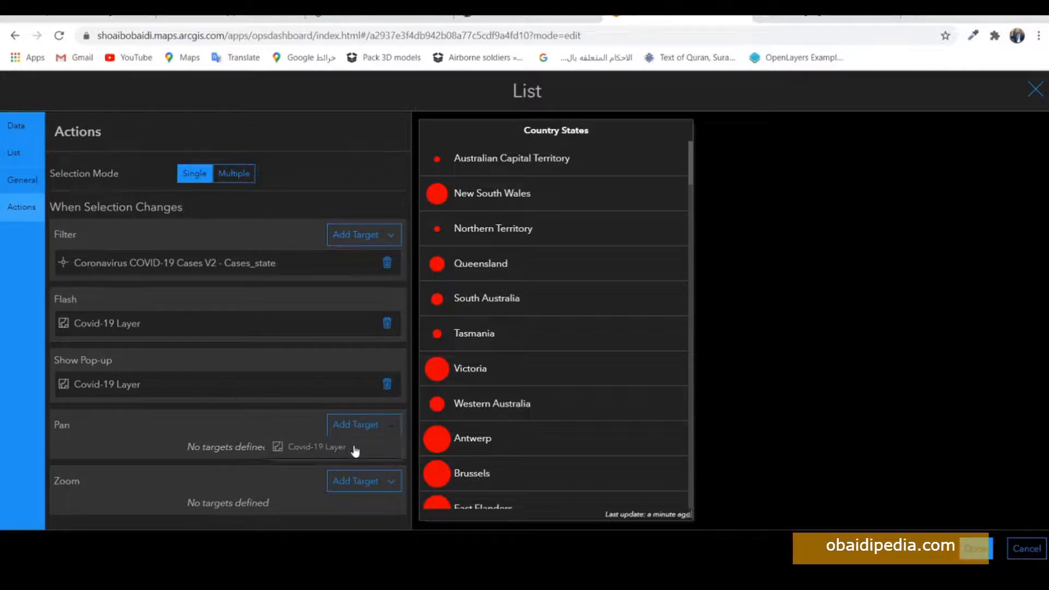
{"action": "left_click", "coordinate": [354, 446]}
{"action": "left_click", "coordinate": [364, 484]}
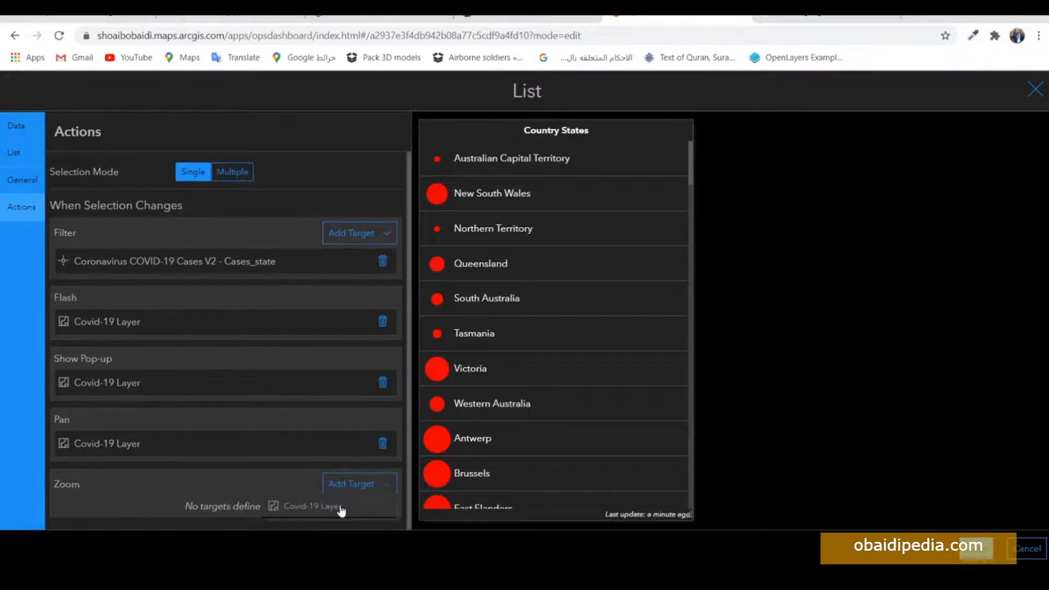
{"action": "left_click", "coordinate": [312, 507]}
{"action": "scroll", "coordinate": [252, 382], "scroll_direction": "down", "scroll_amount": 1}
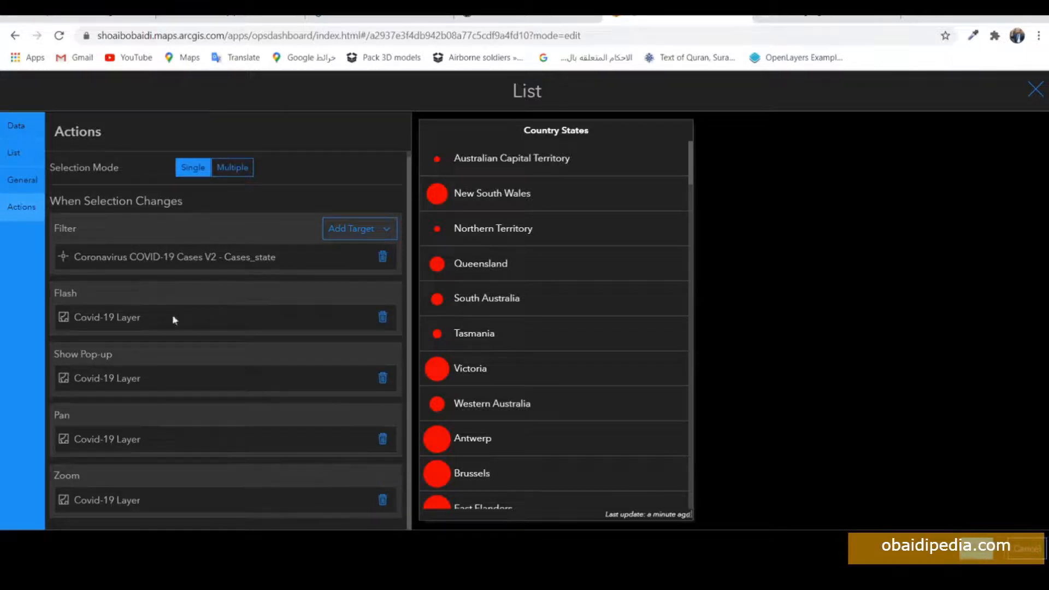
{"action": "left_click", "coordinate": [968, 549]}
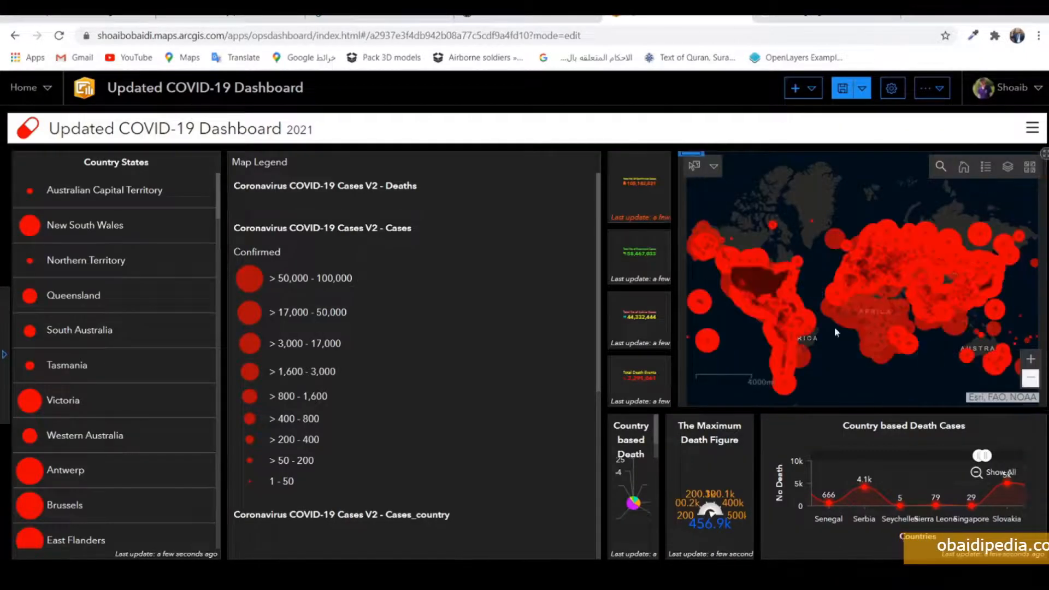
Step: Narrow the map legend to give the indicators, charts and map more width
{"action": "left_click_drag", "start_coordinate": [604, 306], "coordinate": [440, 330]}
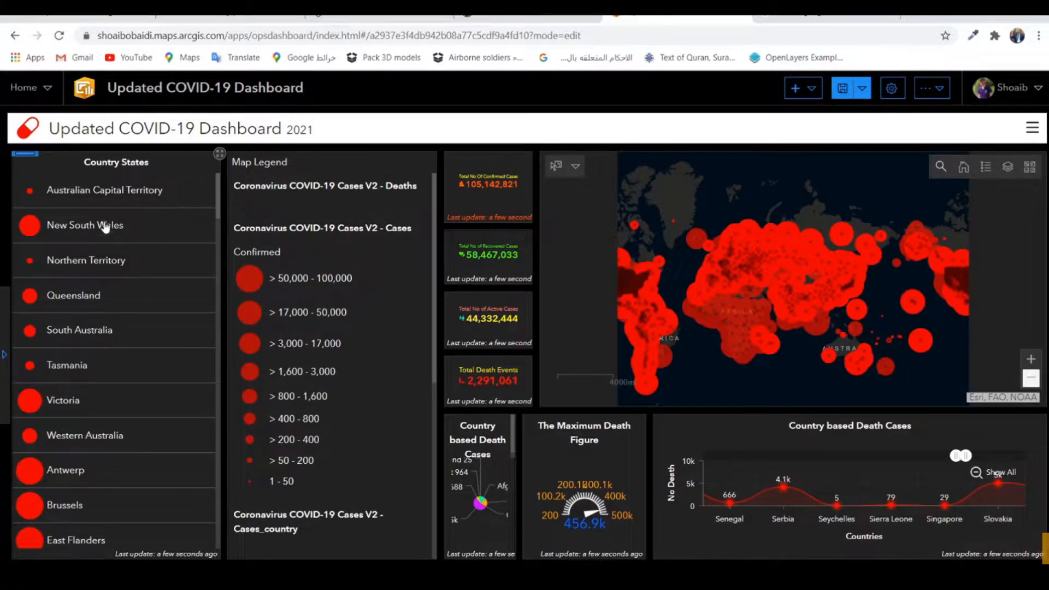
Step: Select Queensland and Victoria in the Country States list and examine the map location and pop-up for each
{"action": "left_click", "coordinate": [72, 298]}
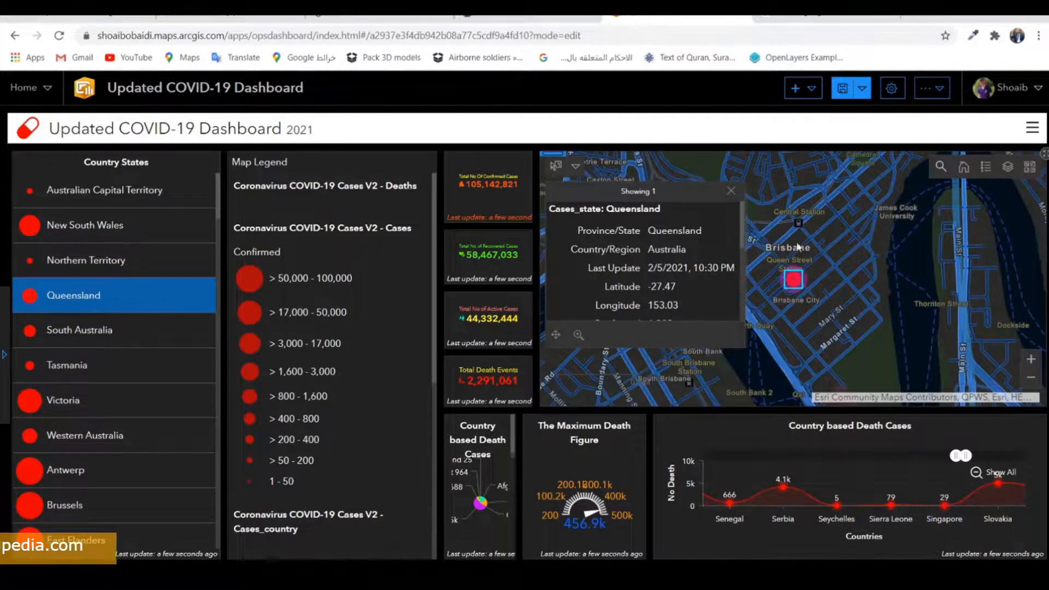
{"action": "scroll", "coordinate": [650, 262], "scroll_direction": "down", "scroll_amount": 3}
{"action": "scroll", "coordinate": [649, 260], "scroll_direction": "up", "scroll_amount": 3}
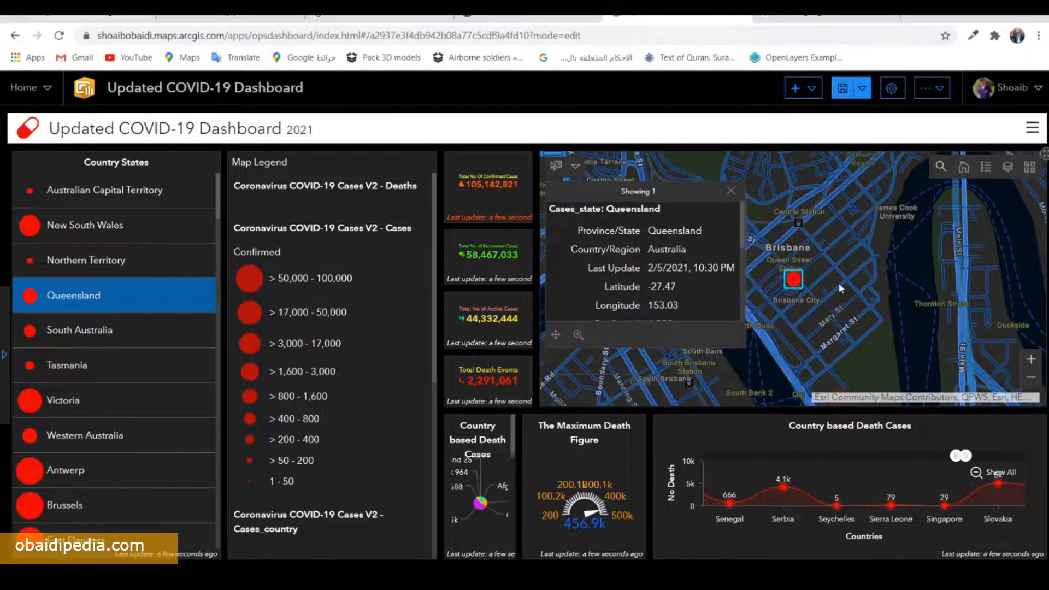
{"action": "left_click", "coordinate": [98, 409]}
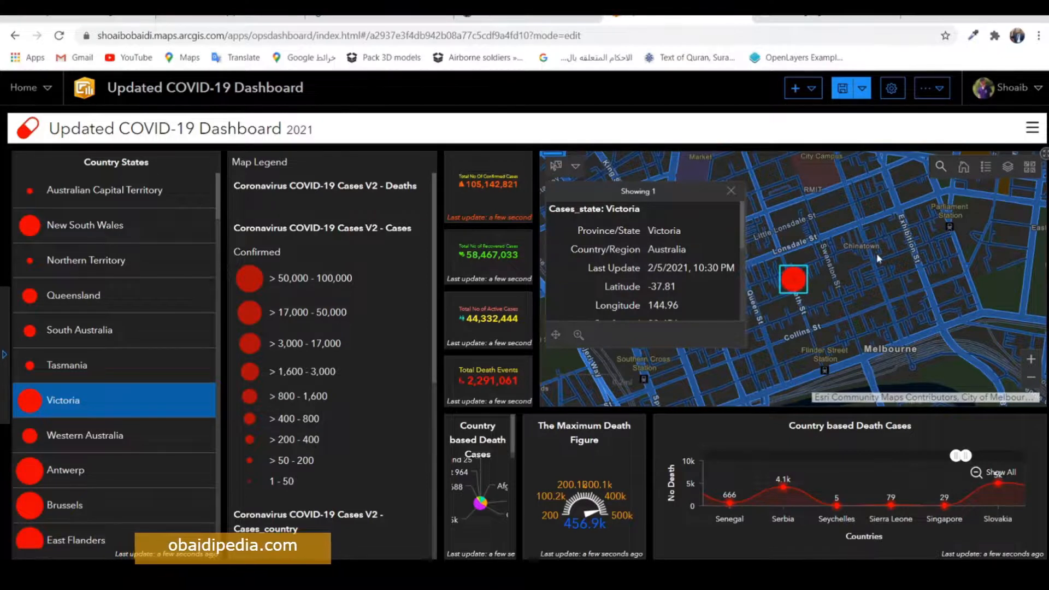
Step: Examine Victoria's location around Melbourne on the map at wider zoom levels
{"action": "scroll", "coordinate": [876, 273], "scroll_direction": "down", "scroll_amount": 2}
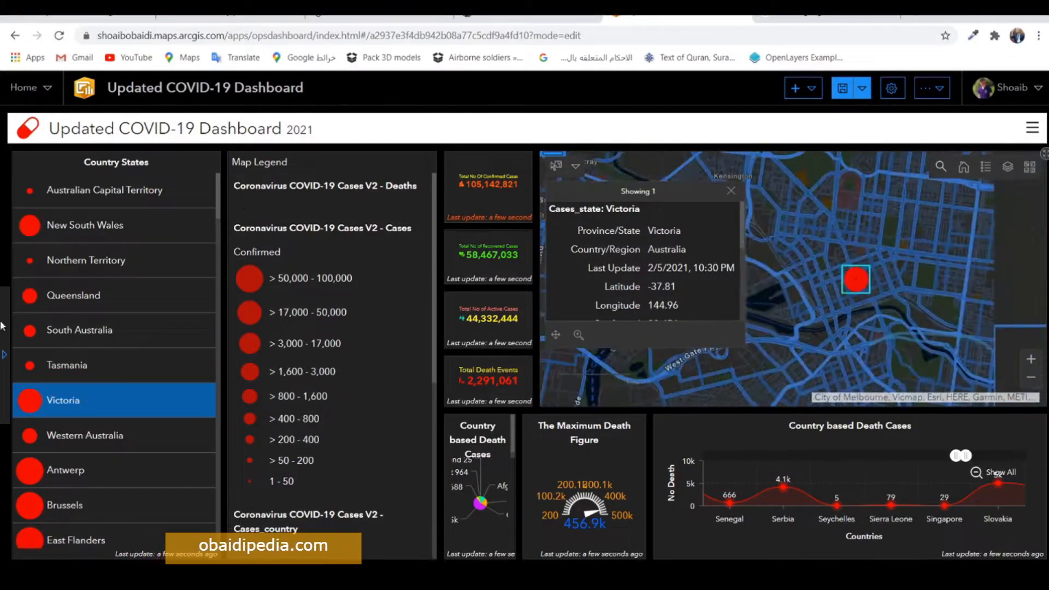
{"action": "scroll", "coordinate": [934, 291], "scroll_direction": "down", "scroll_amount": 3}
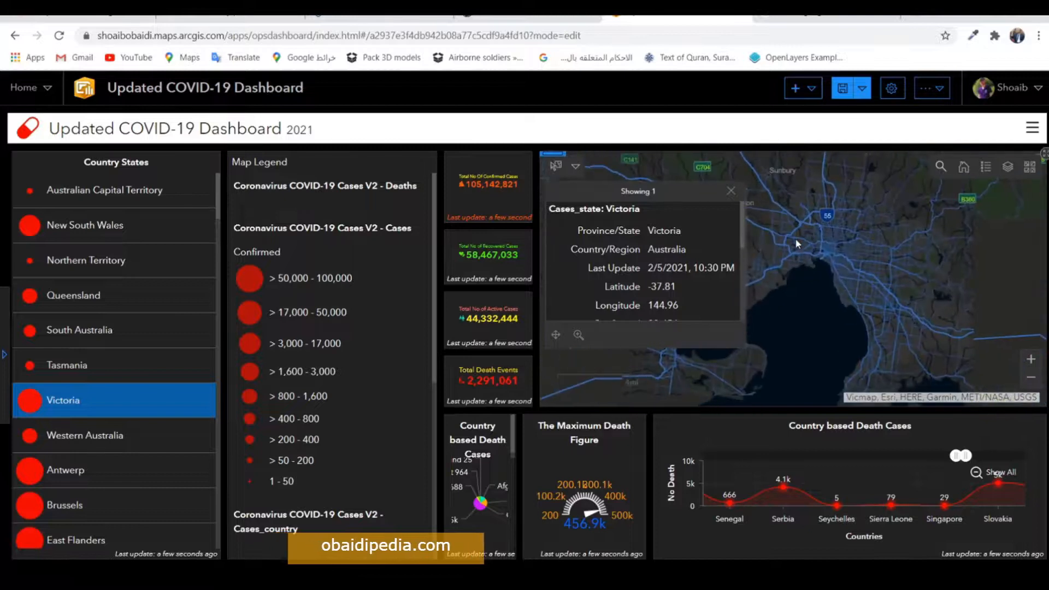
{"action": "scroll", "coordinate": [106, 414], "scroll_direction": "down", "scroll_amount": 10}
{"action": "scroll", "coordinate": [106, 414], "scroll_direction": "up", "scroll_amount": 10}
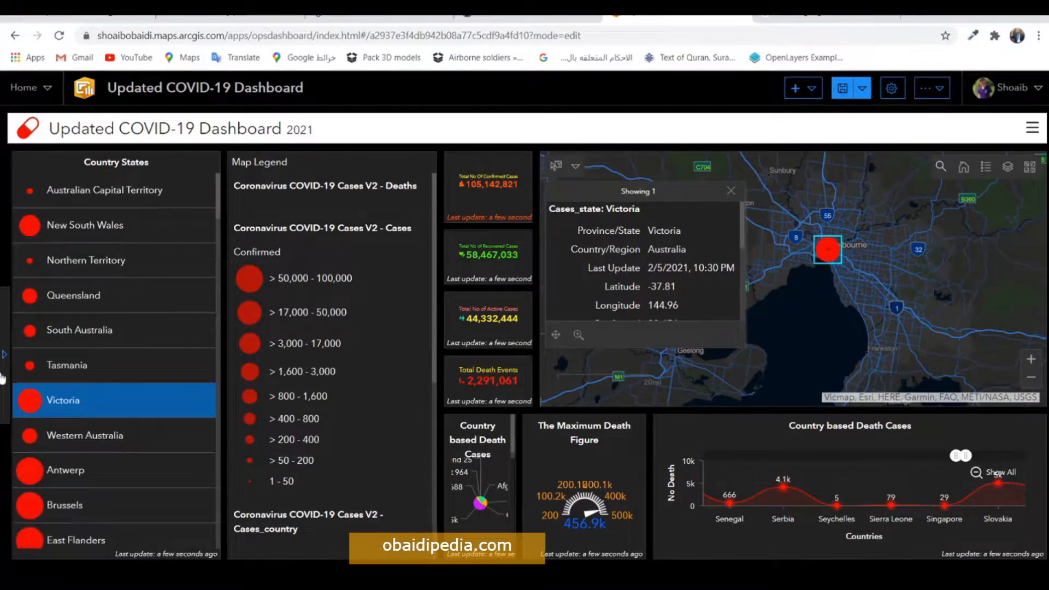
Step: Look through the country options of the List of Countries selector in the side bar, leaving its selection as is
{"action": "left_click", "coordinate": [4, 356]}
{"action": "left_click", "coordinate": [123, 200]}
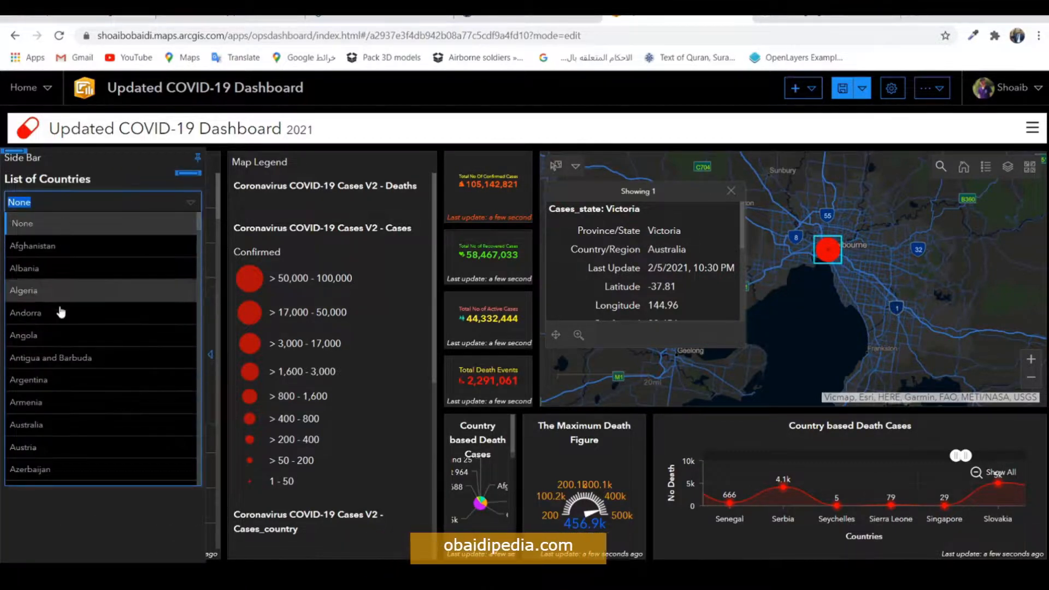
{"action": "left_click", "coordinate": [211, 354]}
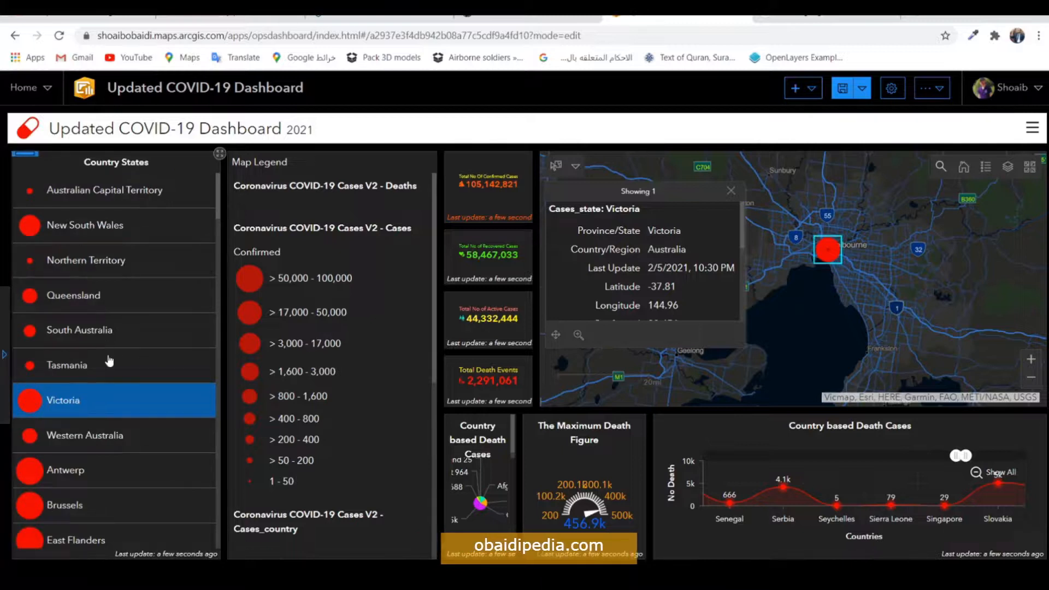
Step: Set the Country States list's selection mode to Multiple and apply the list configuration
{"action": "mouse_move", "coordinate": [21, 154]}
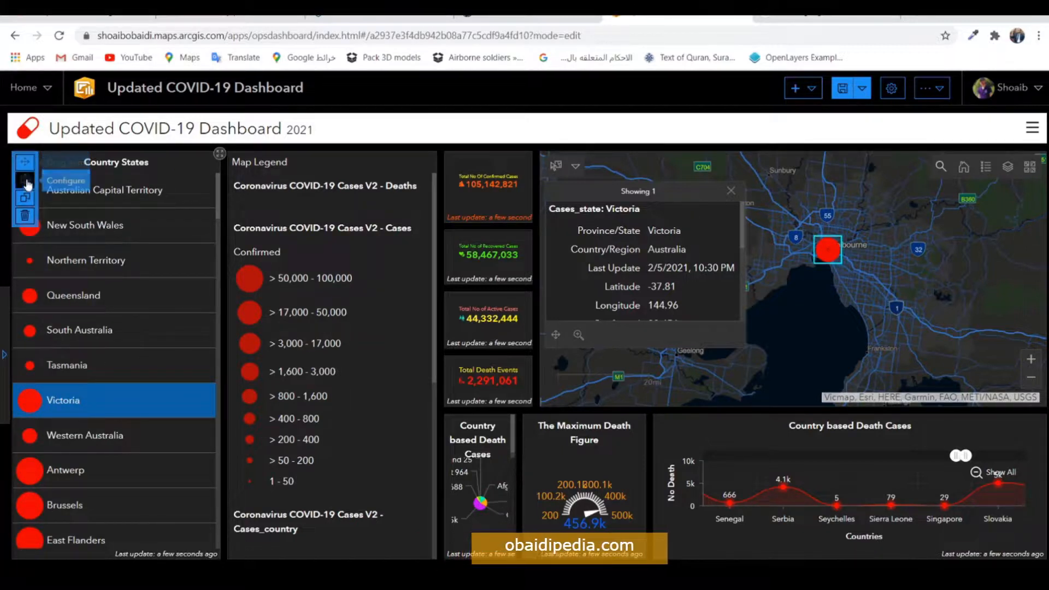
{"action": "left_click", "coordinate": [54, 180]}
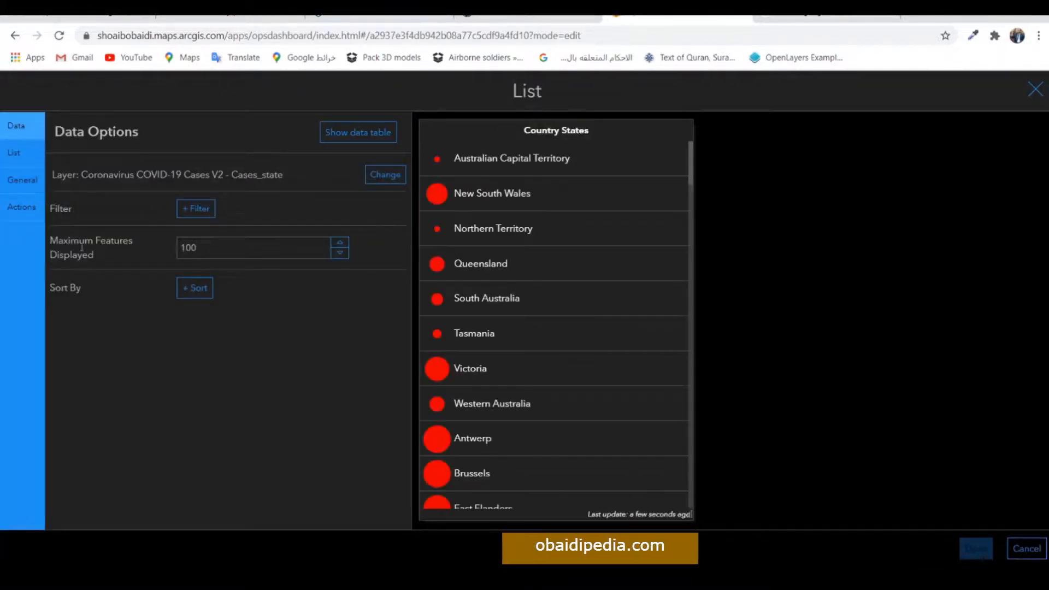
{"action": "left_click", "coordinate": [23, 211]}
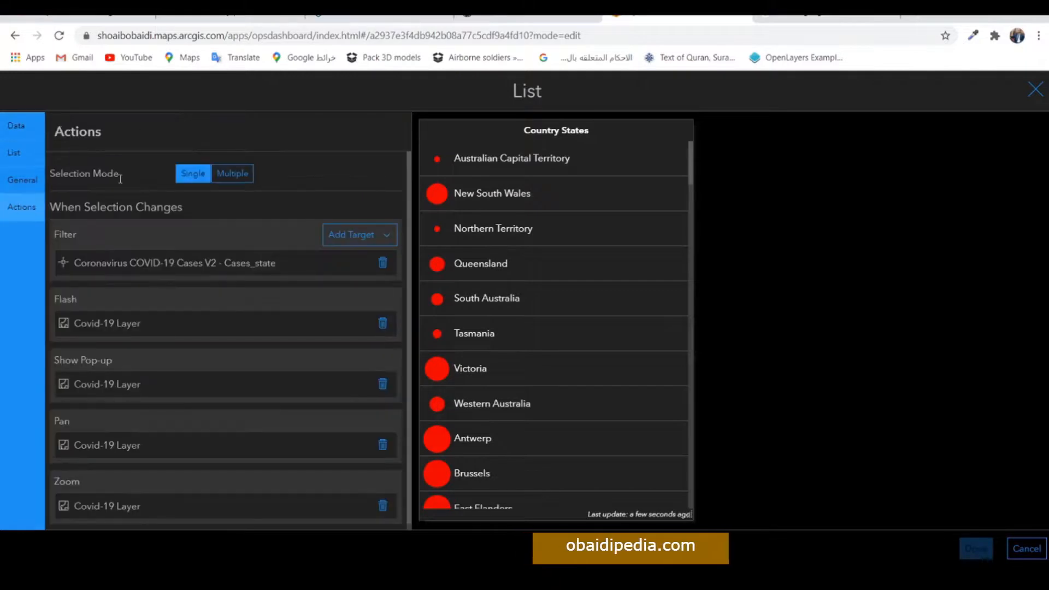
{"action": "left_click", "coordinate": [239, 177]}
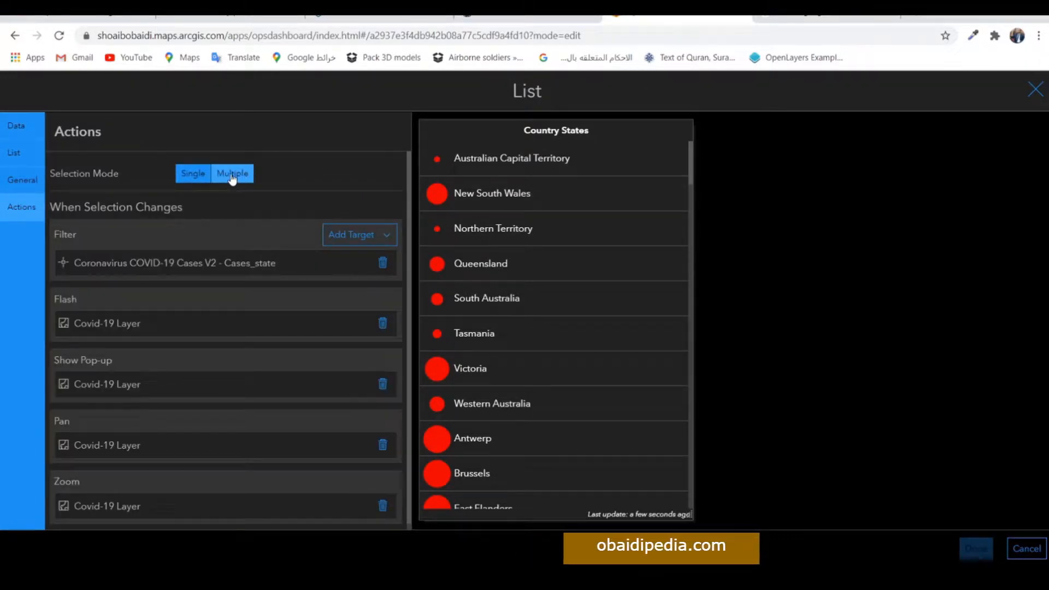
{"action": "left_click", "coordinate": [233, 175]}
{"action": "scroll", "coordinate": [284, 300], "scroll_direction": "down", "scroll_amount": 1}
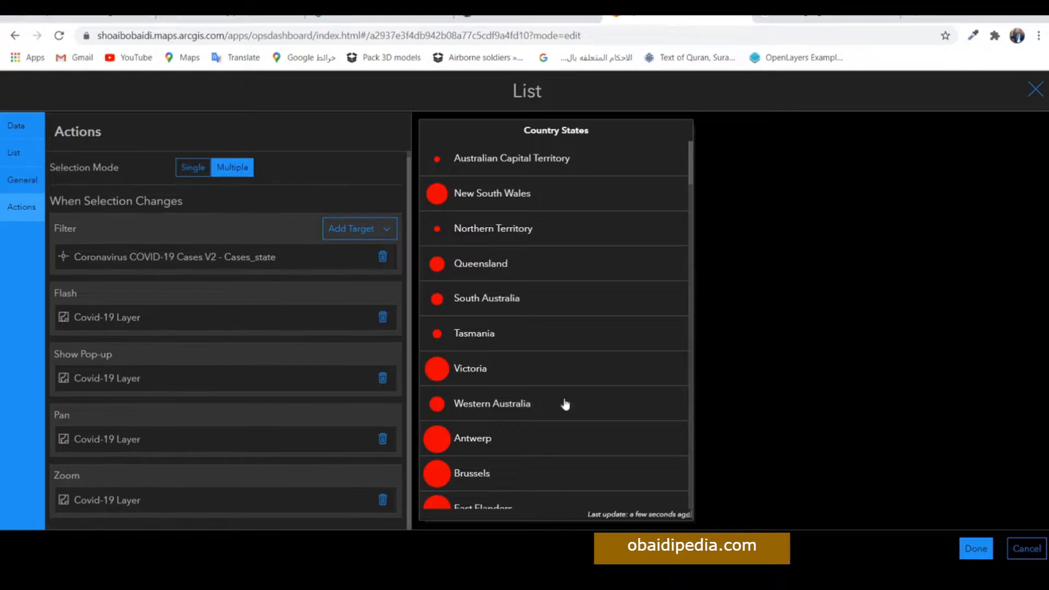
{"action": "left_click", "coordinate": [979, 552]}
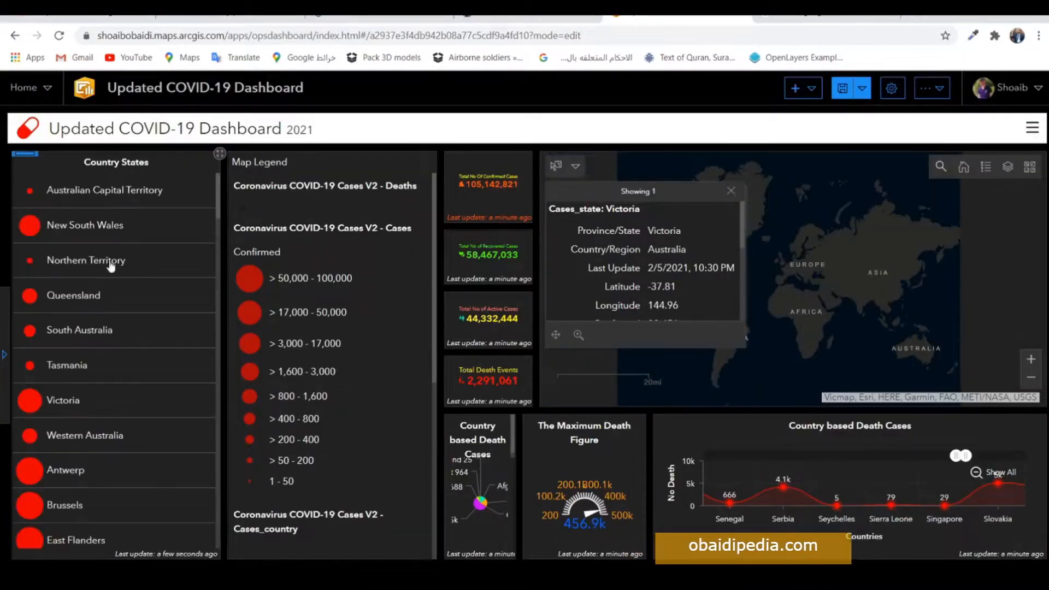
Step: Select New South Wales, Antwerp and Tasmania together in the Country States list, and close the map pop-up to view their locations
{"action": "left_click", "coordinate": [112, 226]}
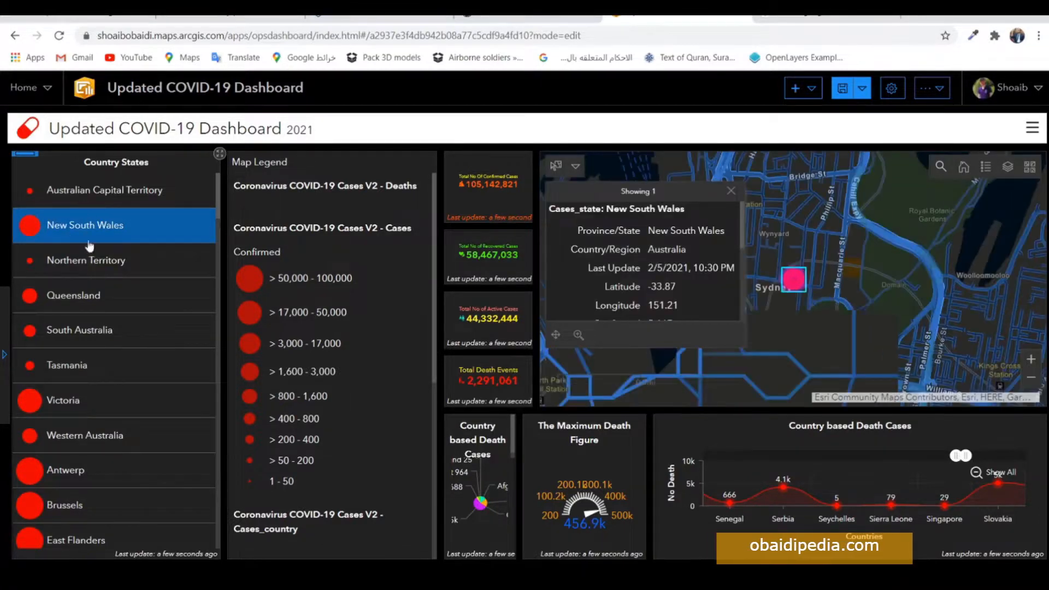
{"action": "left_click", "coordinate": [79, 471]}
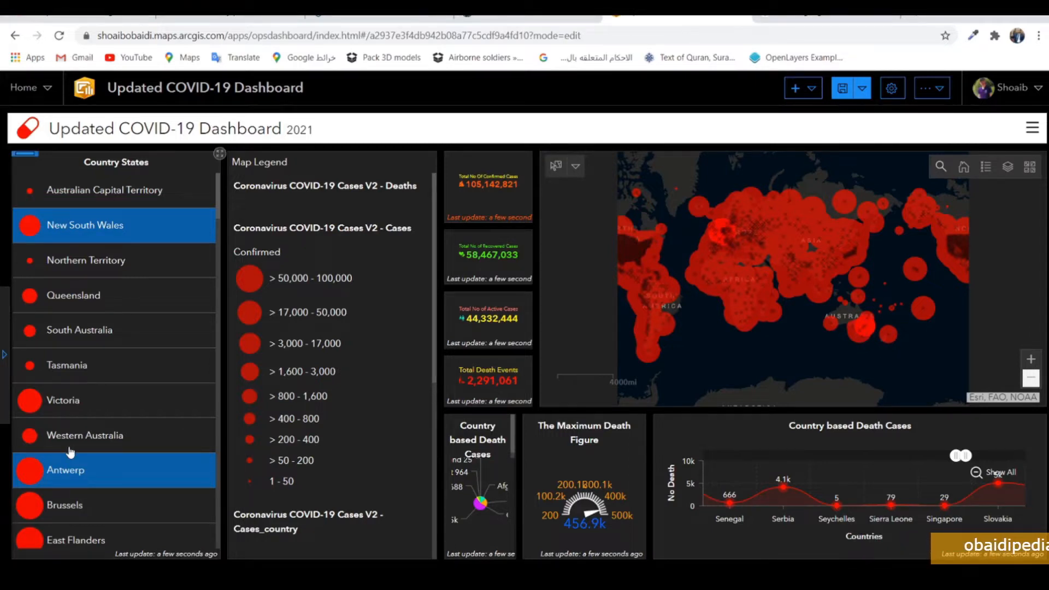
{"action": "left_click", "coordinate": [69, 369]}
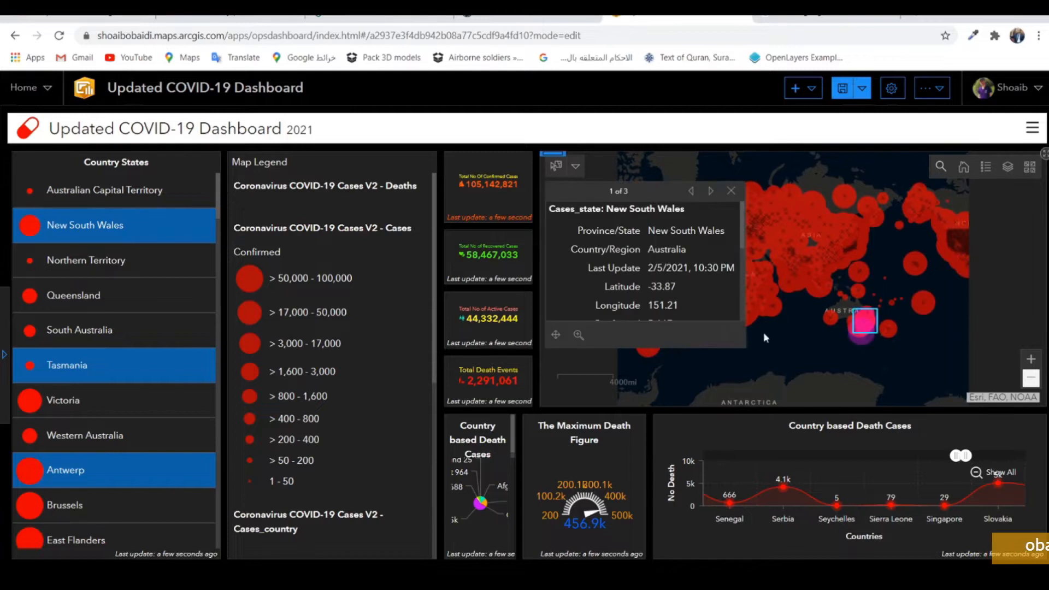
{"action": "left_click", "coordinate": [728, 192]}
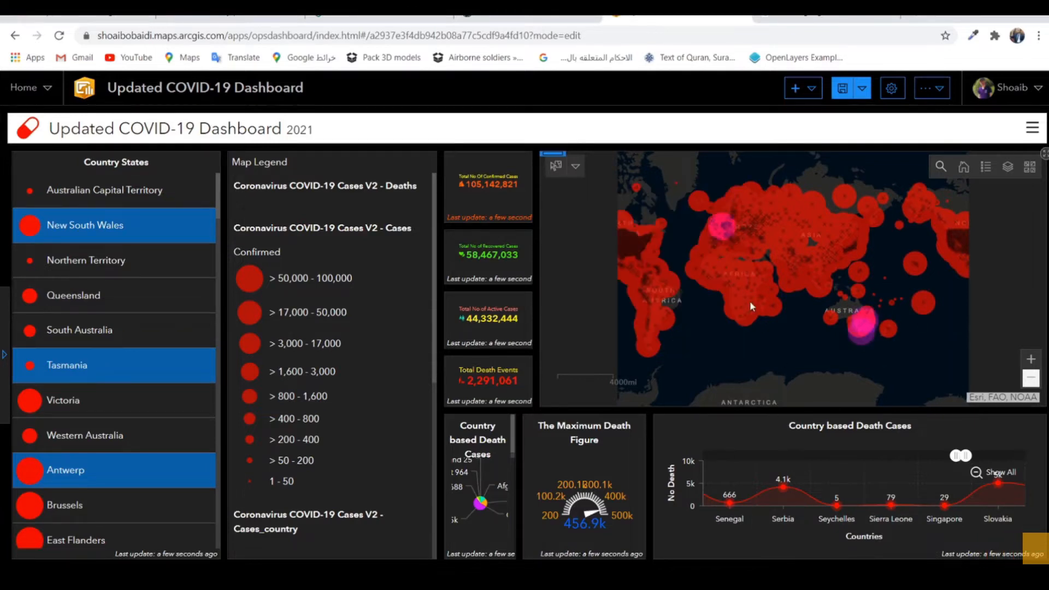